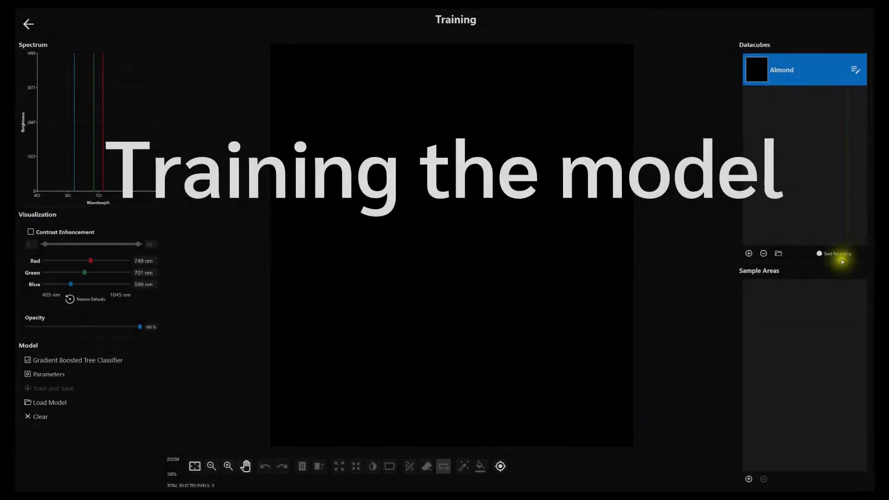
Record the almond scan into a datacube and add a new sample class.
click(843, 254)
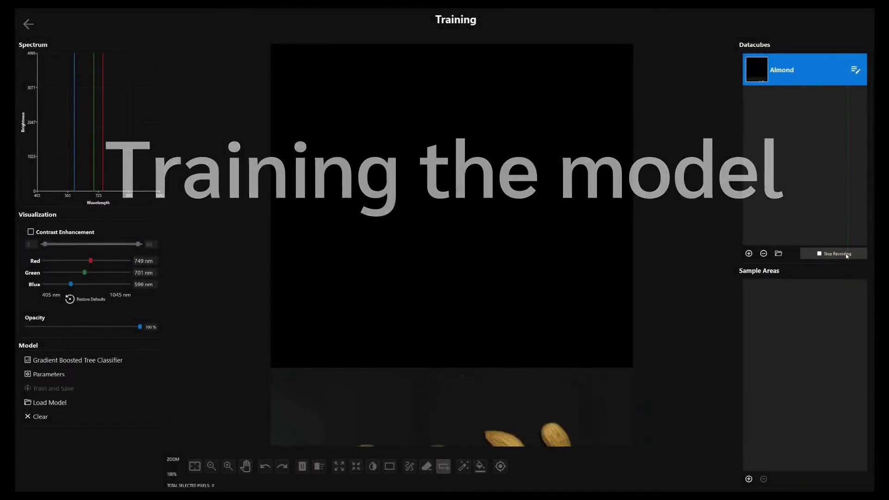
click(851, 254)
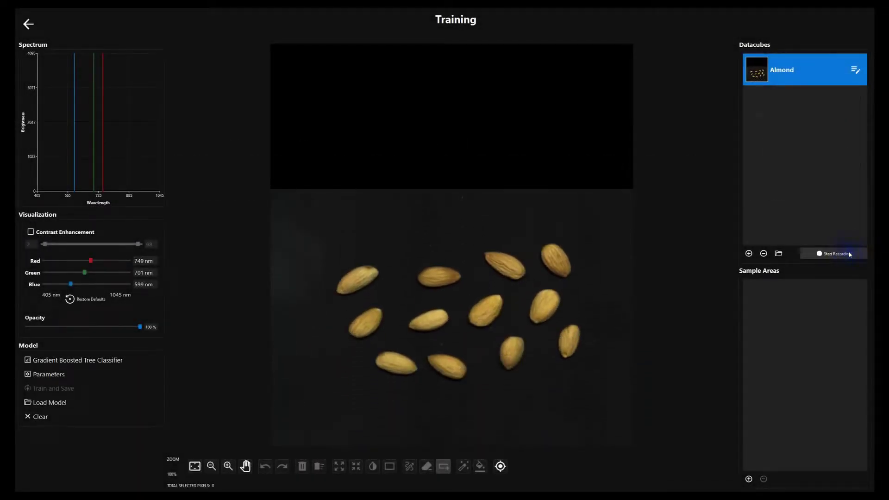
click(749, 479)
Name the new sample class Almond and give it a bright green colour.
right_click(837, 292)
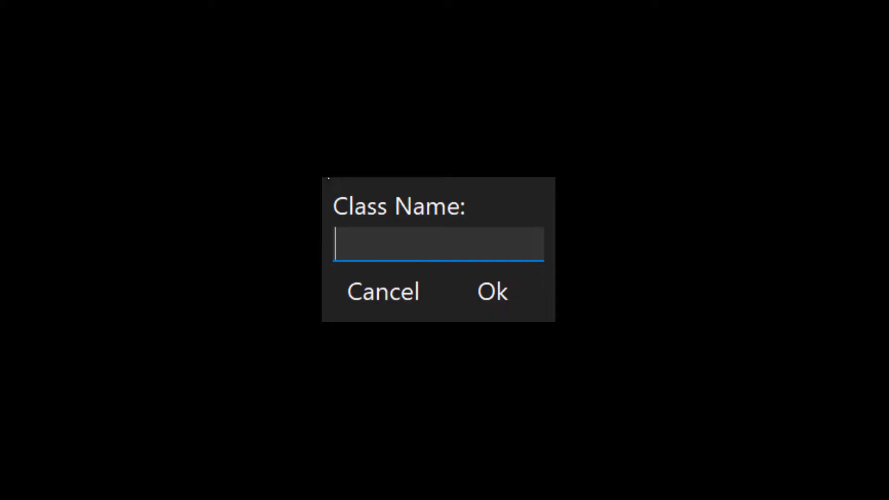
text(Almond)
click(511, 284)
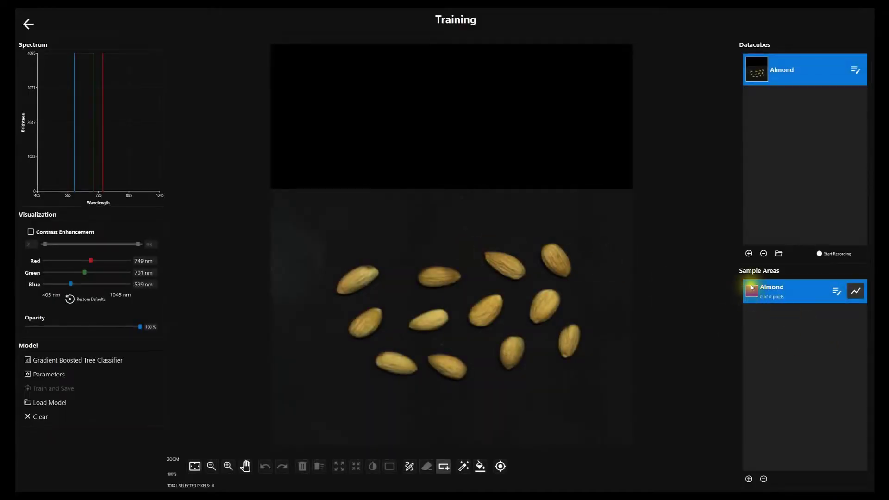
click(751, 288)
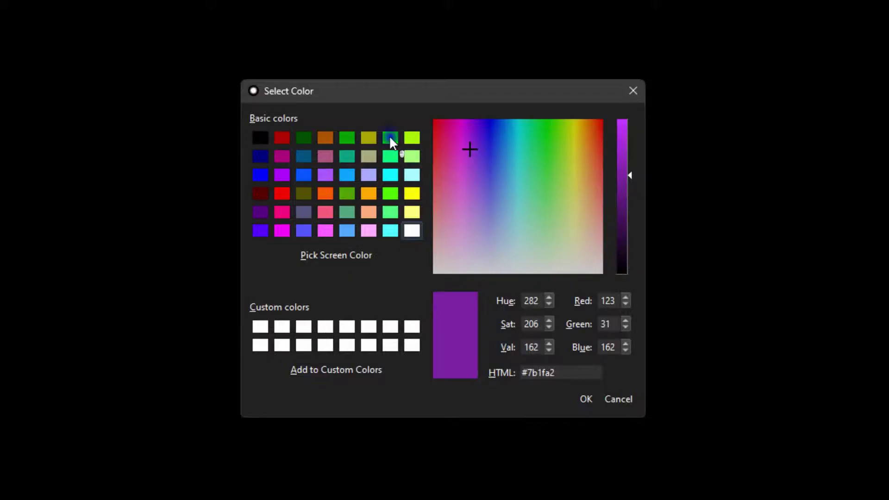
click(390, 137)
click(586, 400)
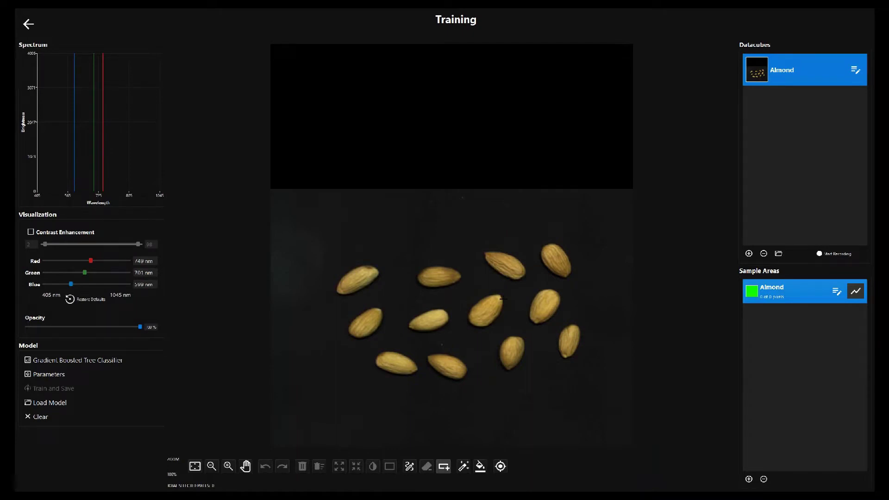
Mark the twelve almonds by wand-selecting the background, inverting, and expanding the selection slightly.
click(463, 467)
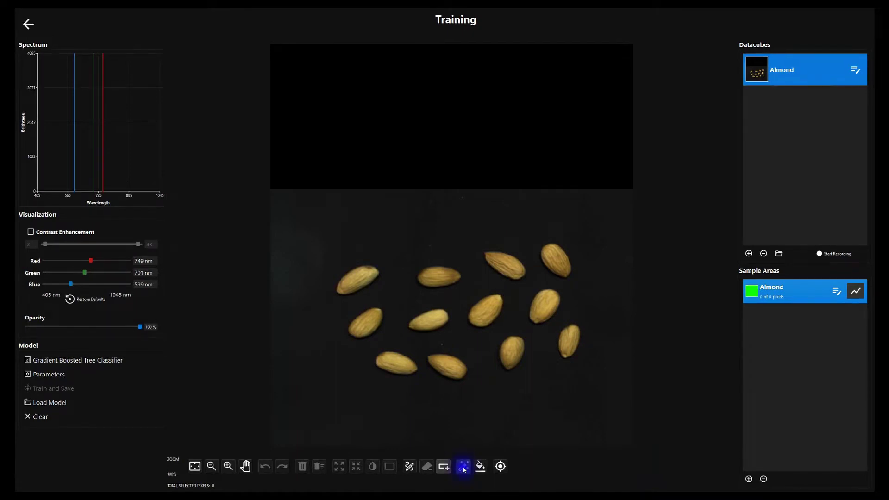
click(465, 425)
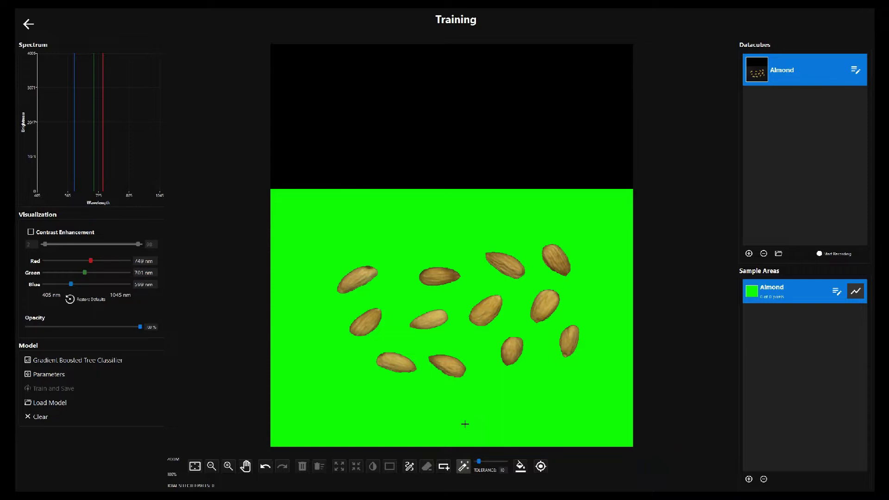
click(373, 466)
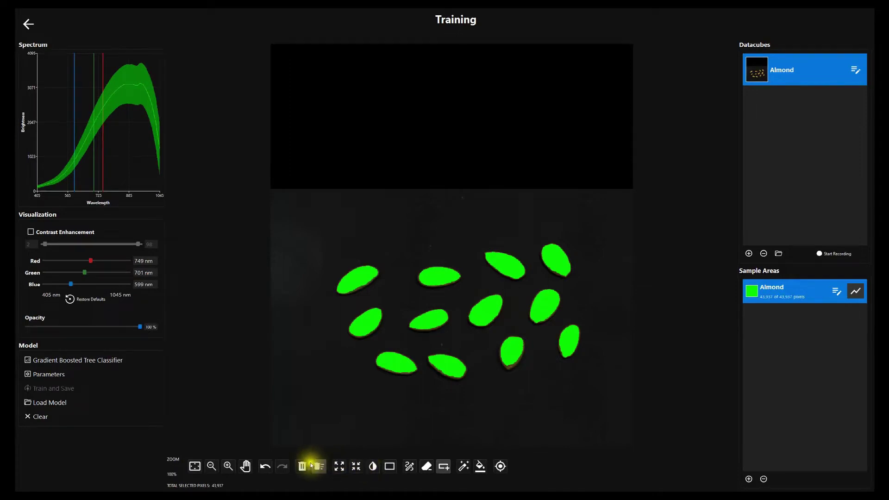
click(338, 466)
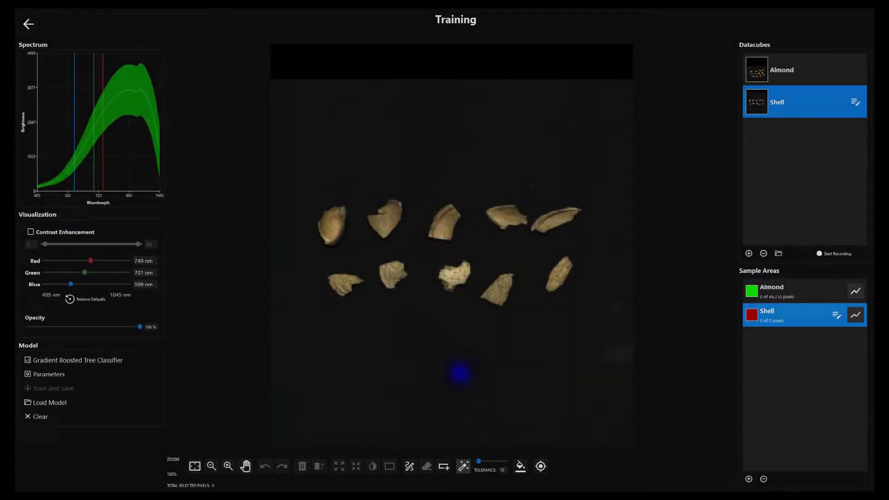
Mark the shell pixels via background select, invert and expand, then name the Chipped Almond and Belt classes.
click(459, 373)
click(447, 464)
click(372, 467)
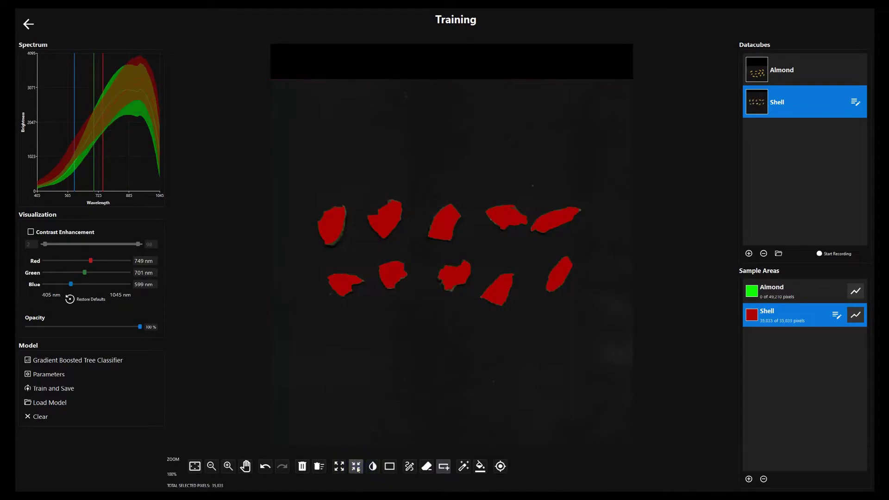
click(356, 466)
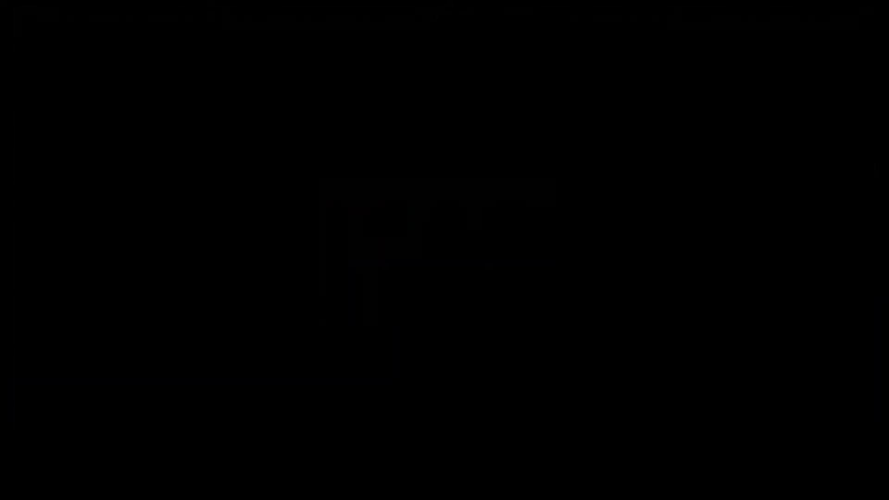
text(Chipped )
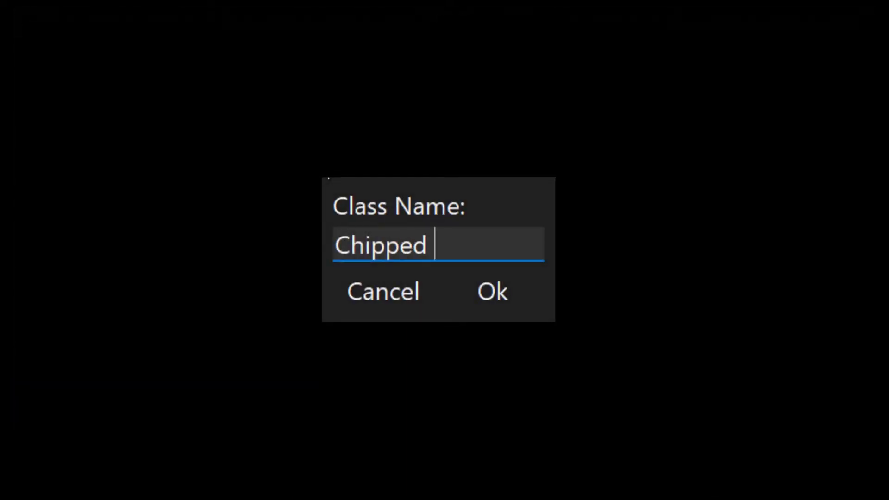
text(Almond)
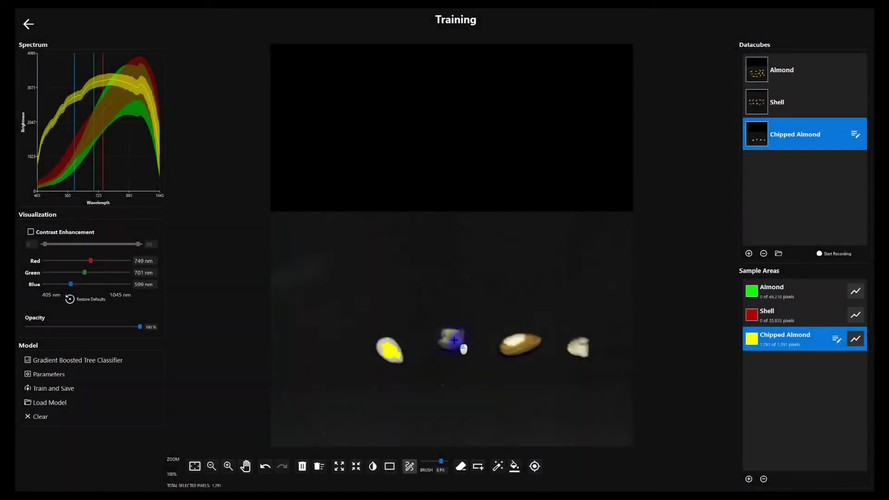
text(Be)
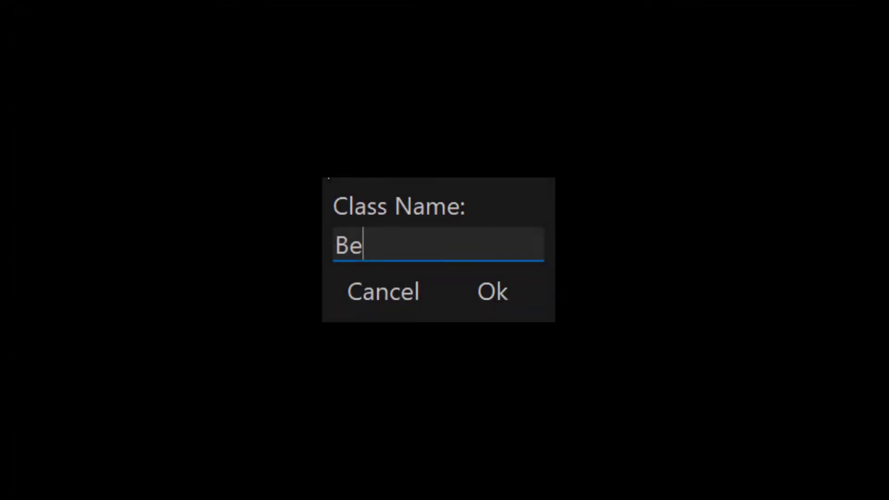
text(lt)
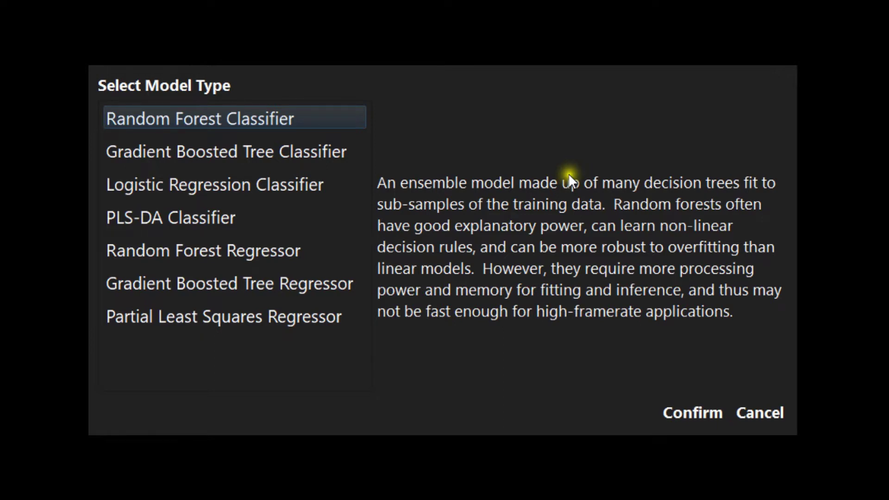
Choose Gradient Boosted Tree Classifier as the model type.
click(143, 149)
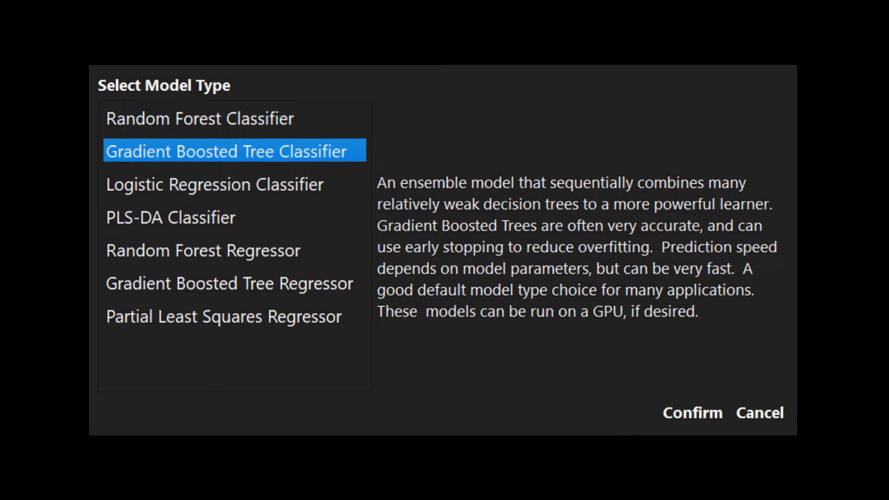
Train the four-class classifier and save the model as almond_model.
click(698, 411)
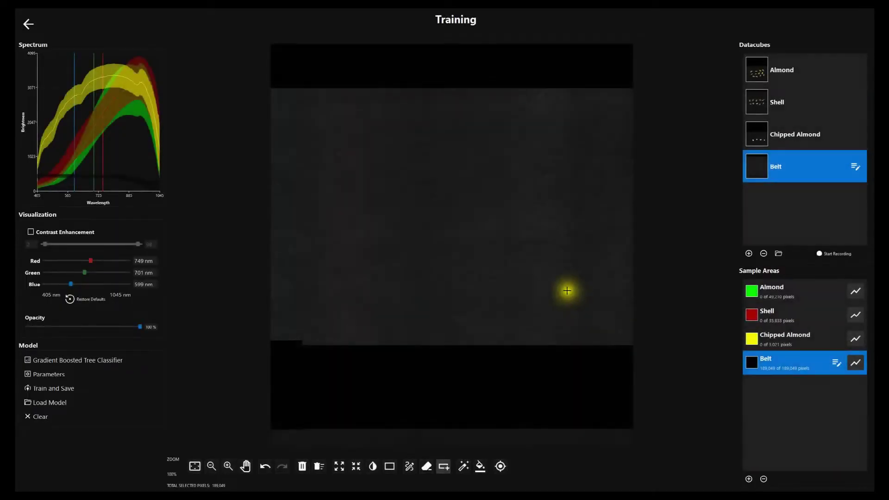
click(79, 371)
text(almond_)
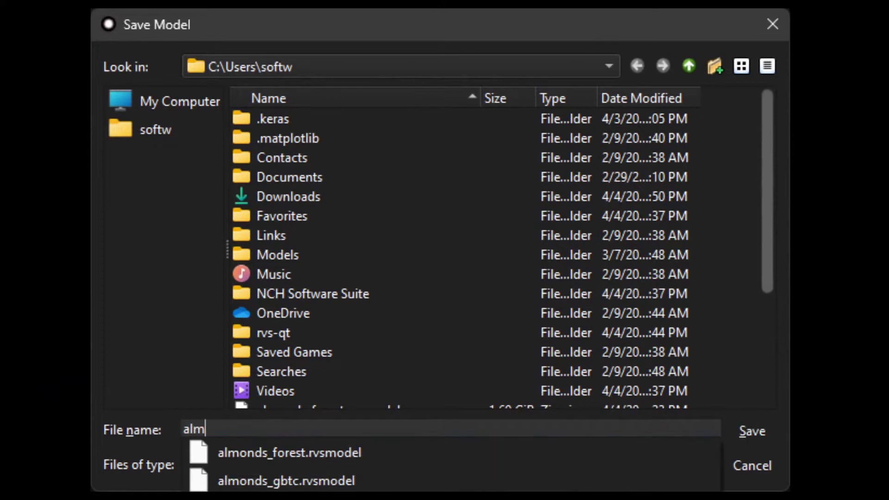
text(model)
key(Return)
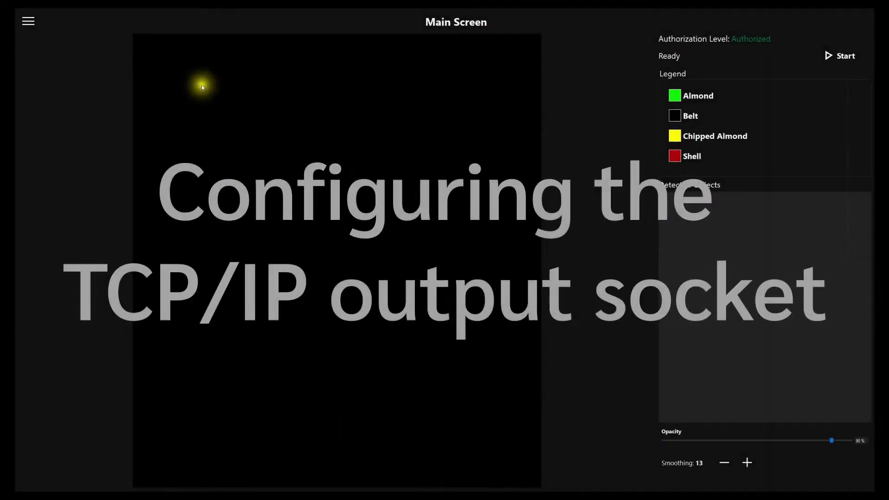
In Settings, change the output server port to 1026 and apply it.
click(26, 18)
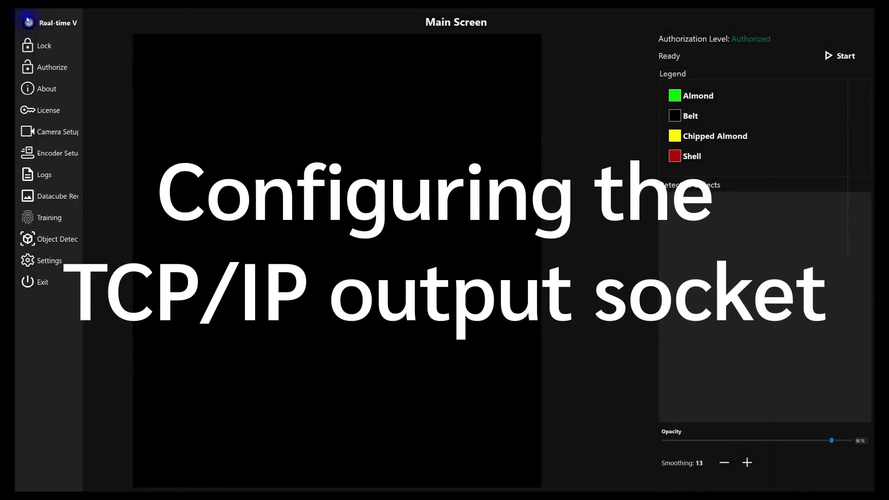
click(43, 271)
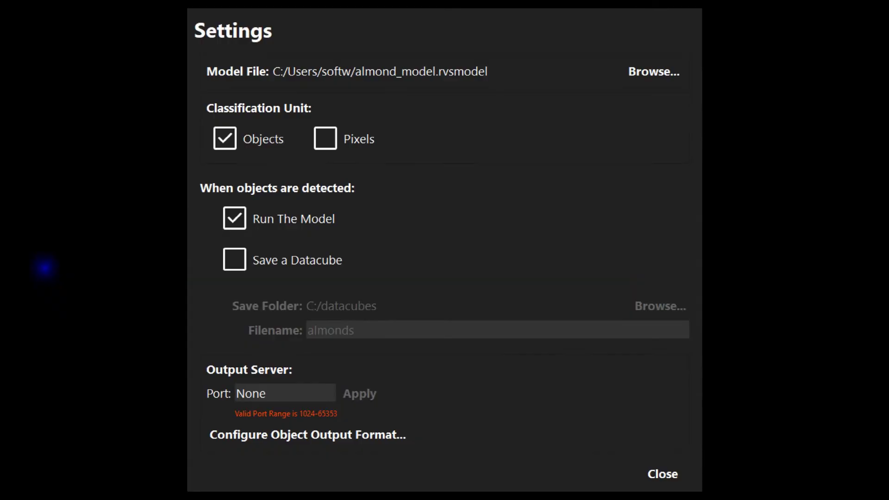
double_click(252, 393)
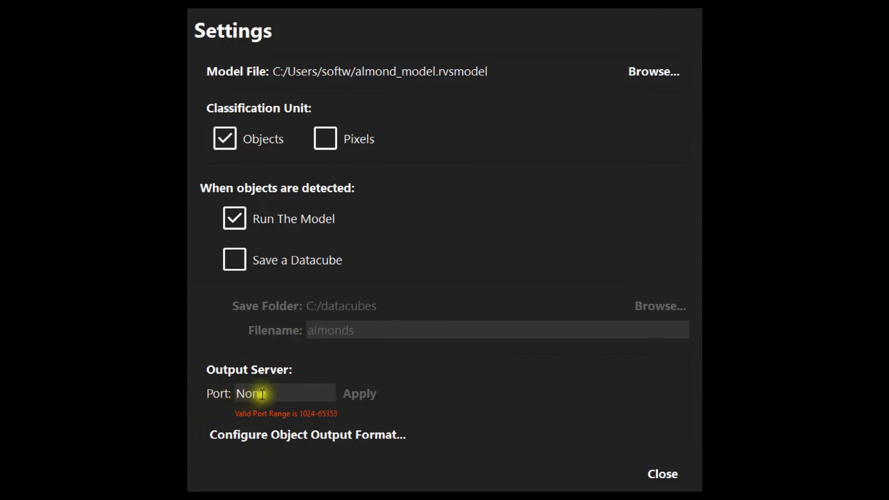
text(1026)
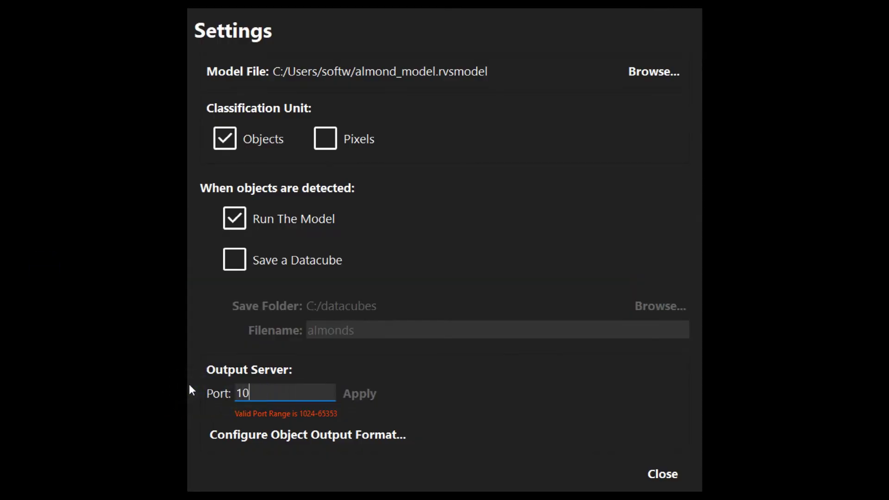
click(375, 392)
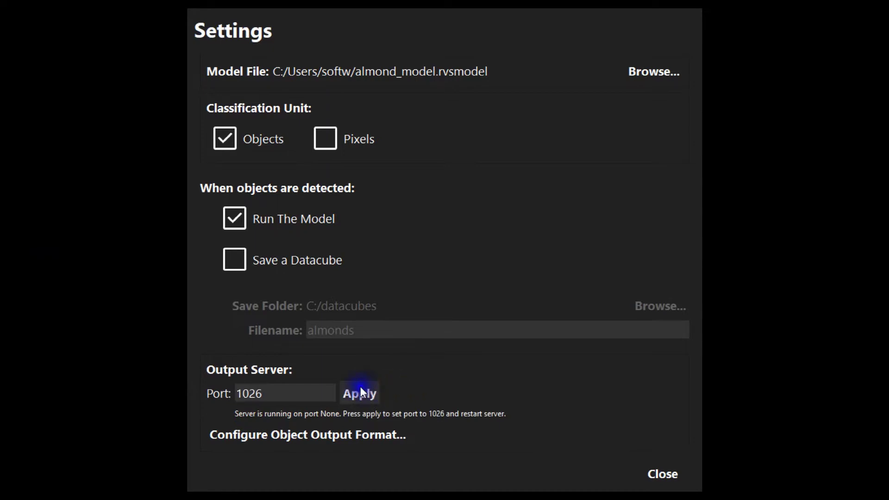
click(349, 432)
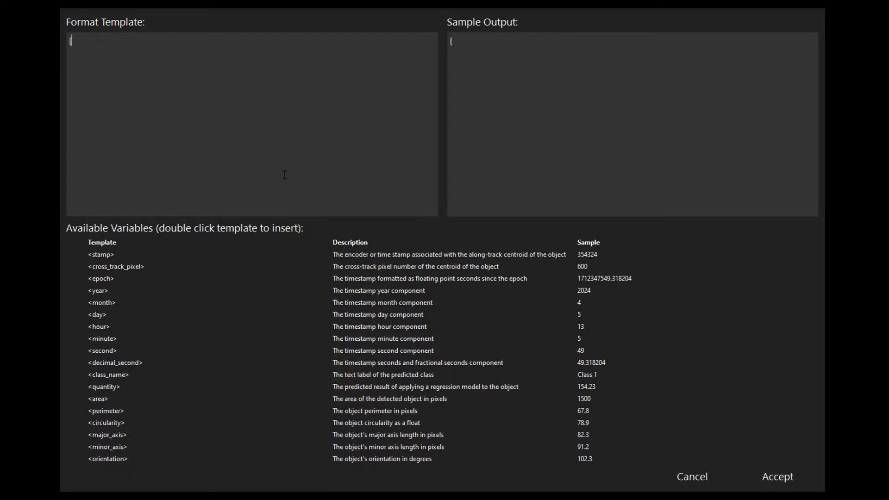
Add template lines for encoder with <stamp> and 'pixel =' with <cross_track_pixel>.
text(encoder =)
double_click(105, 255)
key(Return)
text(pix)
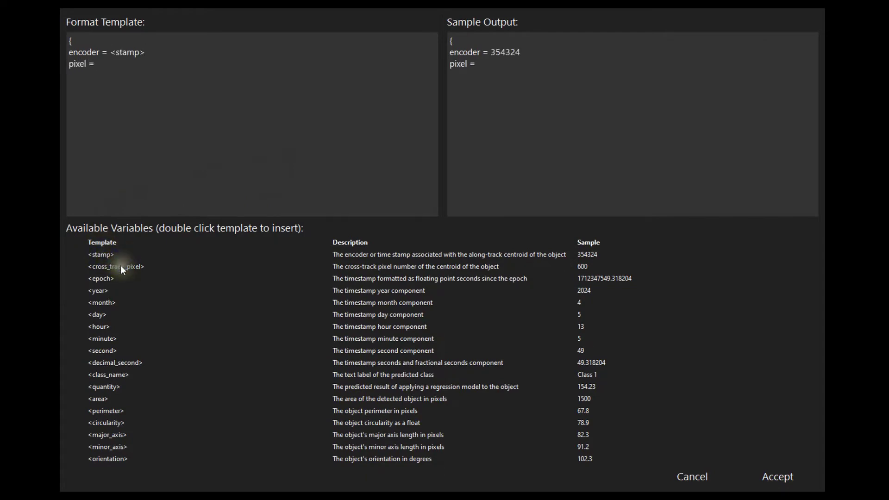
text(el =)
double_click(121, 268)
key(Return)
Add a timestamp line built from year, month, day, hour, minute, second and decimal-second variables.
text(timestamp =)
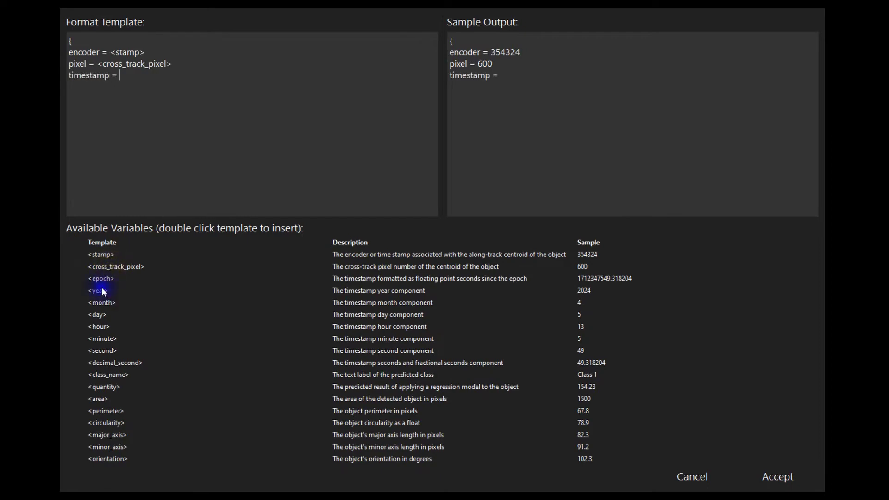
double_click(103, 291)
double_click(103, 304)
double_click(98, 315)
double_click(99, 327)
double_click(101, 340)
double_click(102, 351)
double_click(107, 363)
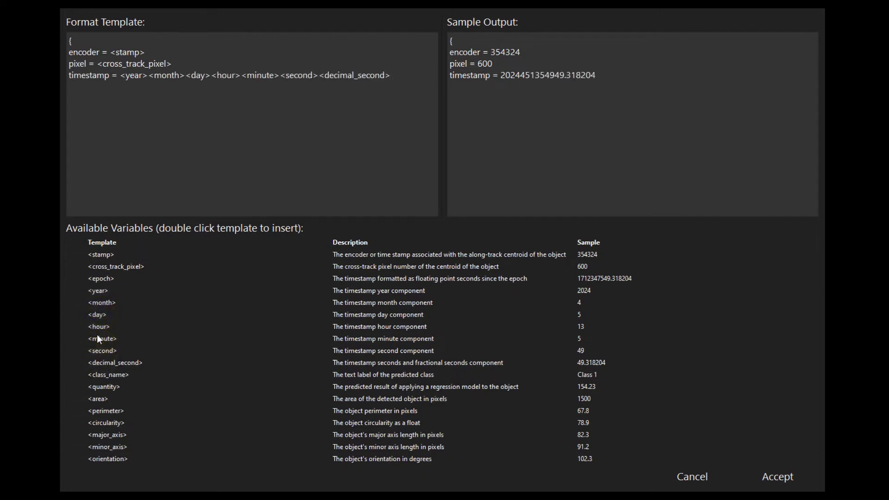
Add a class line with <class_name>, close the brace, and accept the template.
key(Return)
text(class =)
double_click(107, 373)
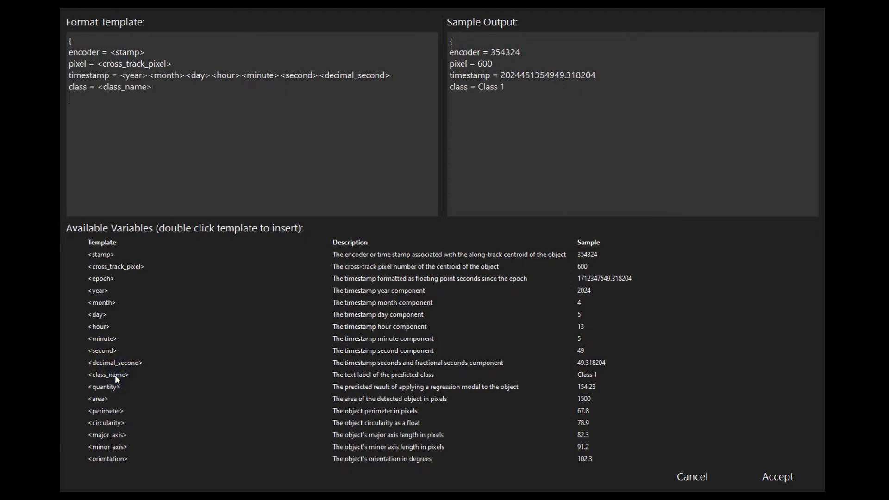
text(})
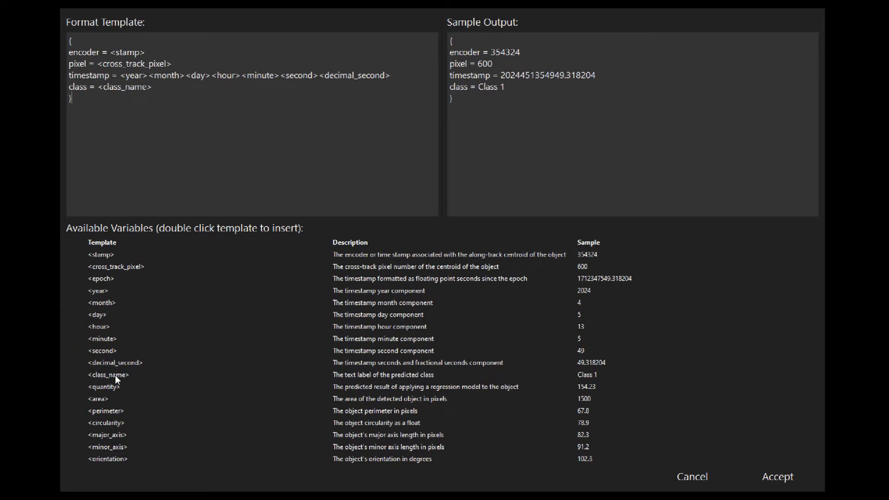
click(774, 477)
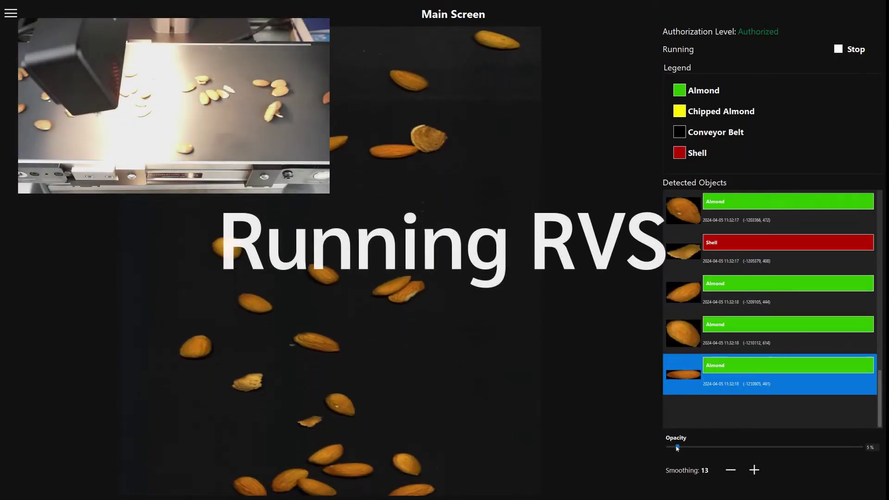
Raise the classification overlay opacity from 5% to 100%.
drag(678, 447, 863, 448)
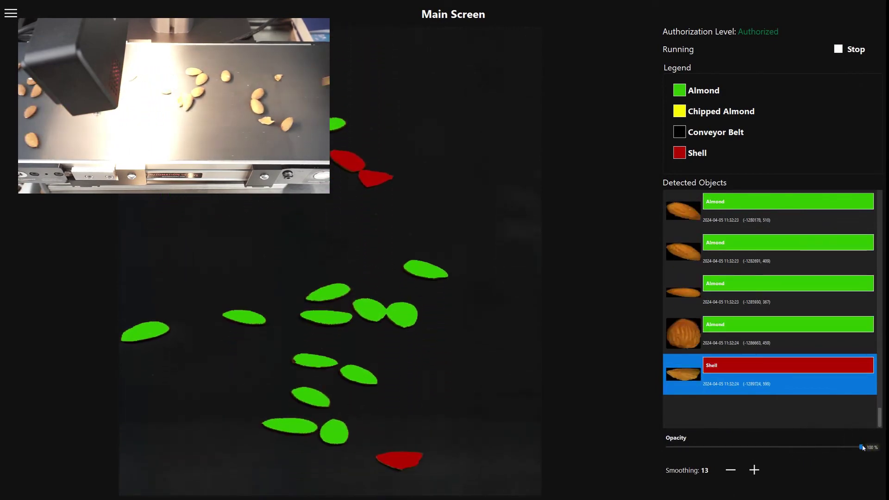